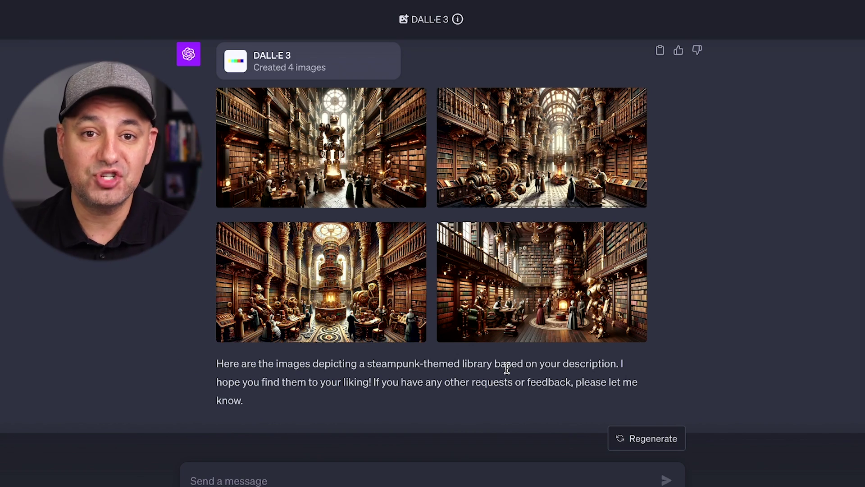
Step: View the first generated steampunk library image at full size
scroll(507, 367, "up", 3)
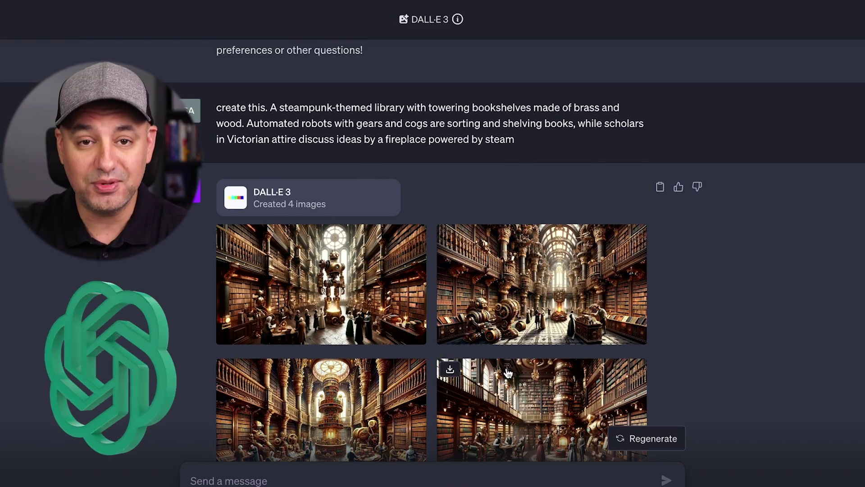
scroll(506, 372, "down", 3)
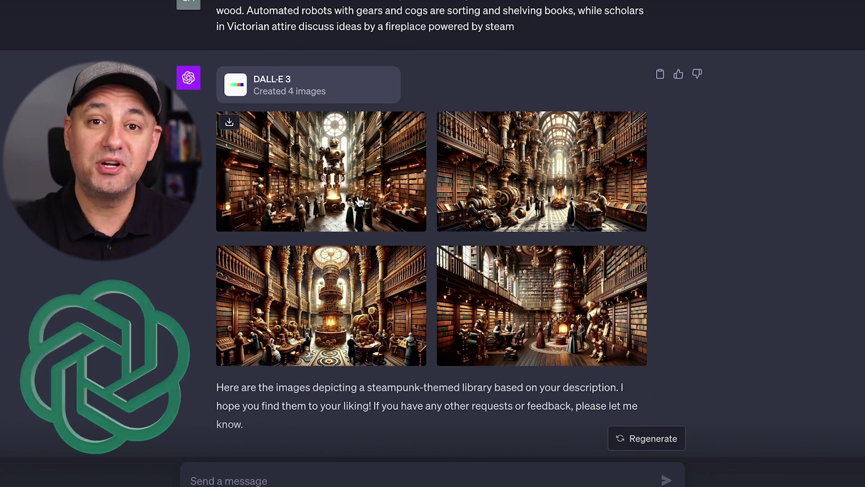
left_click(359, 201)
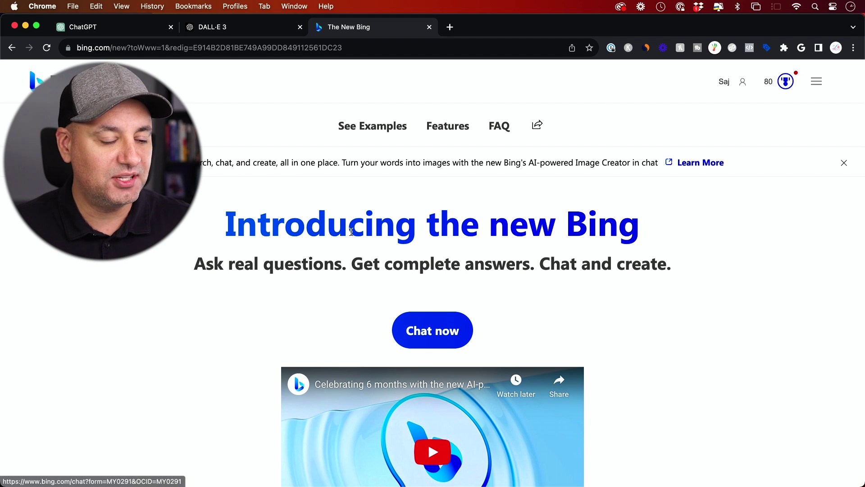
Step: Open Bing Chat with GPT-4 in a new tab, then return to the DALL·E 3 page
left_click(439, 337)
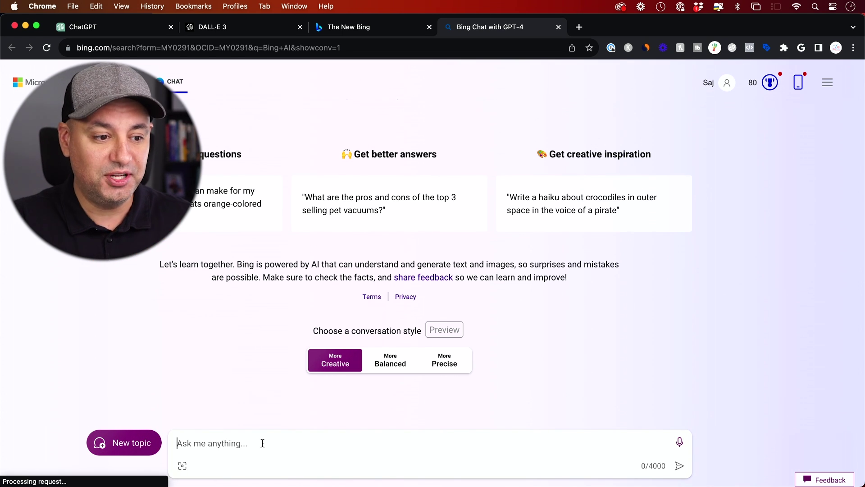
key("super+2")
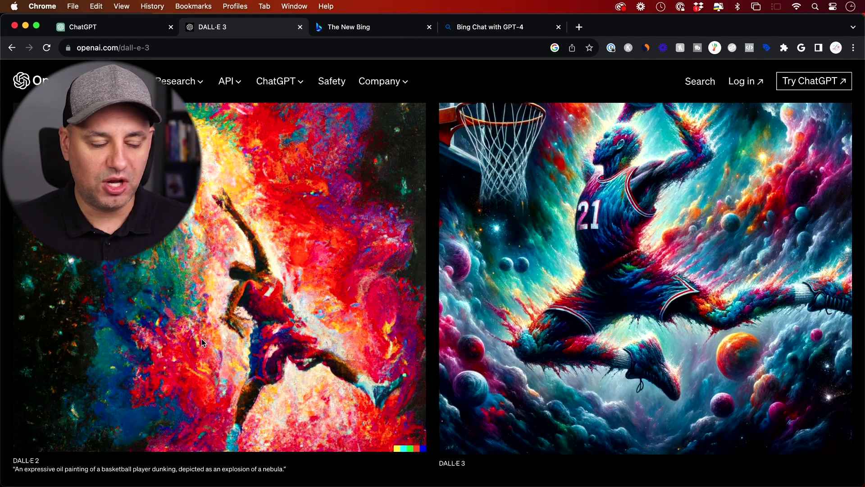
Step: Select and copy the DALL·E 2 basketball-player-nebula example prompt from the DALL·E 3 page
scroll(201, 338, "down", 1)
scroll(315, 339, "up", 2)
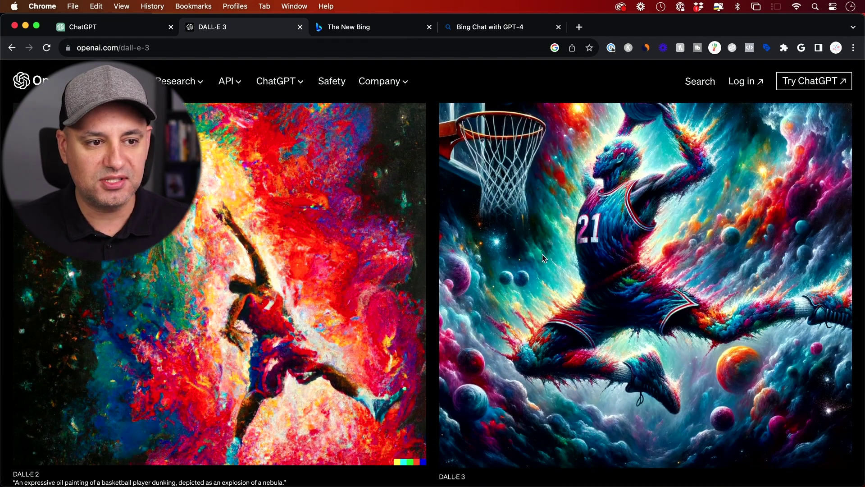
scroll(377, 248, "down", 5)
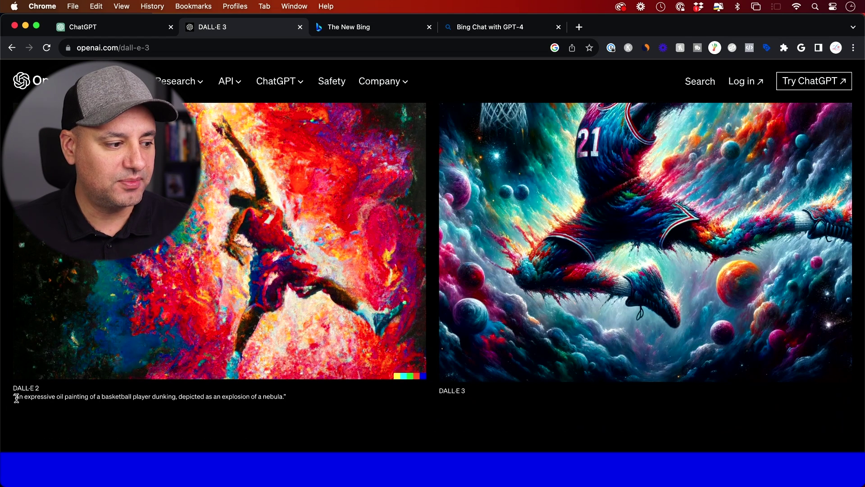
left_click_drag(15, 396, 273, 407)
key("super+4")
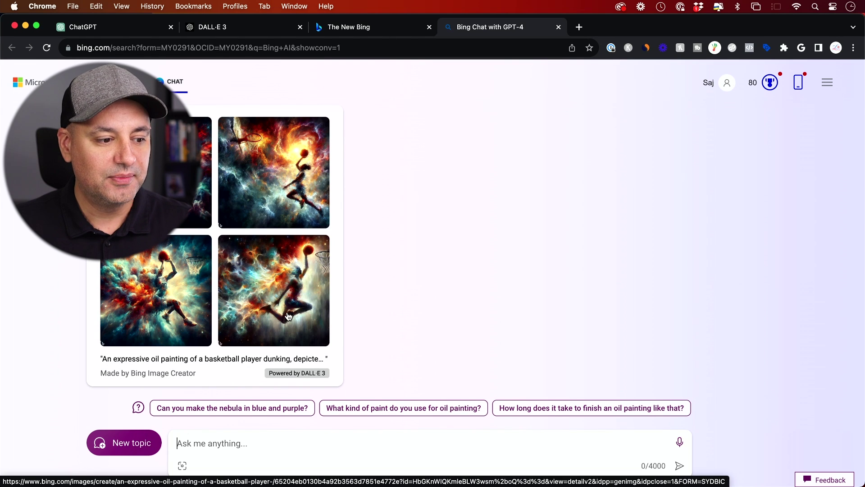
Step: Review Bing's four DALL·E 3 basketball-dunk nebula images, then return to ChatGPT
scroll(288, 315, "up", 1)
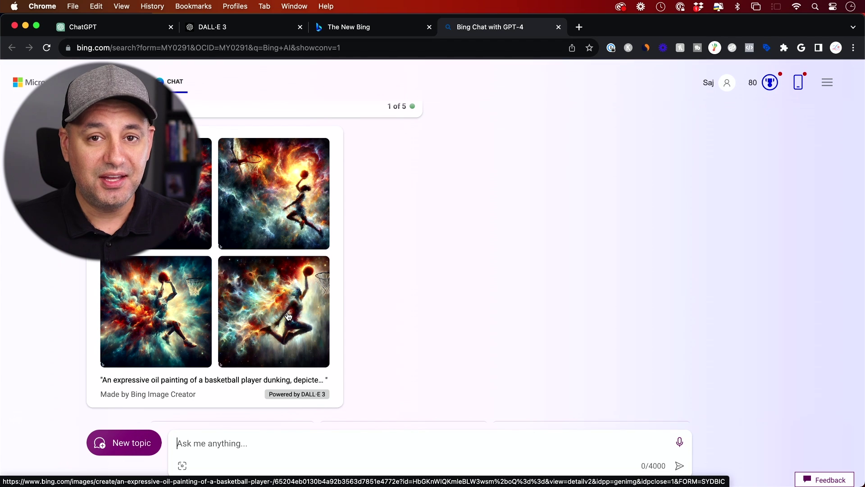
scroll(288, 316, "down", 1)
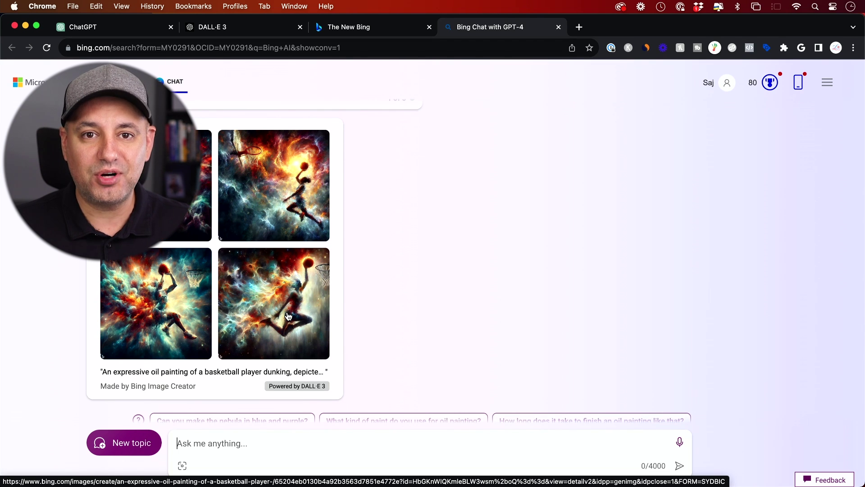
scroll(289, 315, "up", 5)
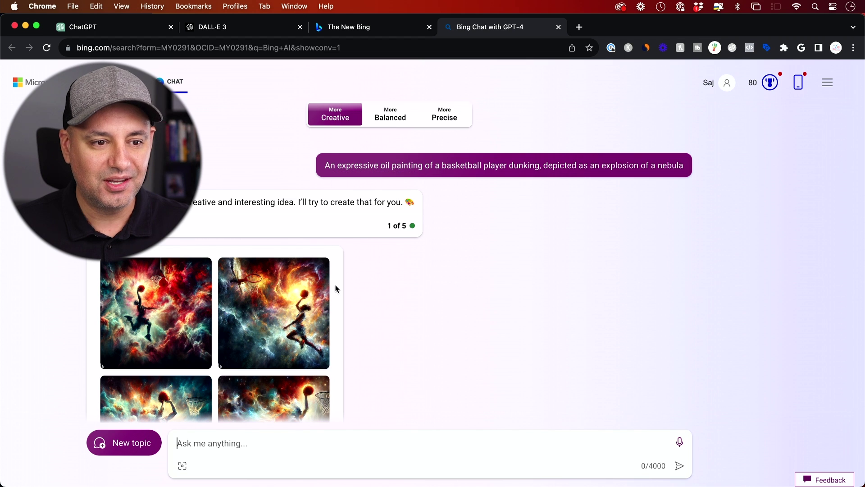
scroll(336, 289, "down", 4)
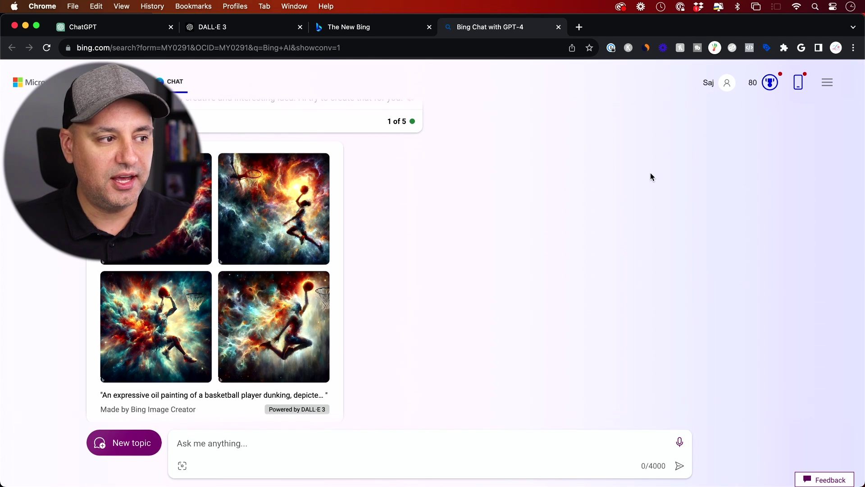
scroll(484, 165, "up", 2)
scroll(484, 165, "down", 2)
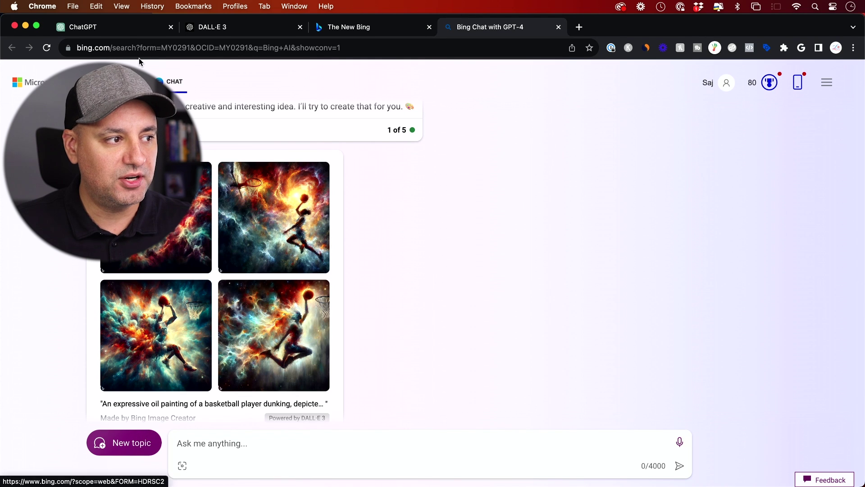
left_click(118, 33)
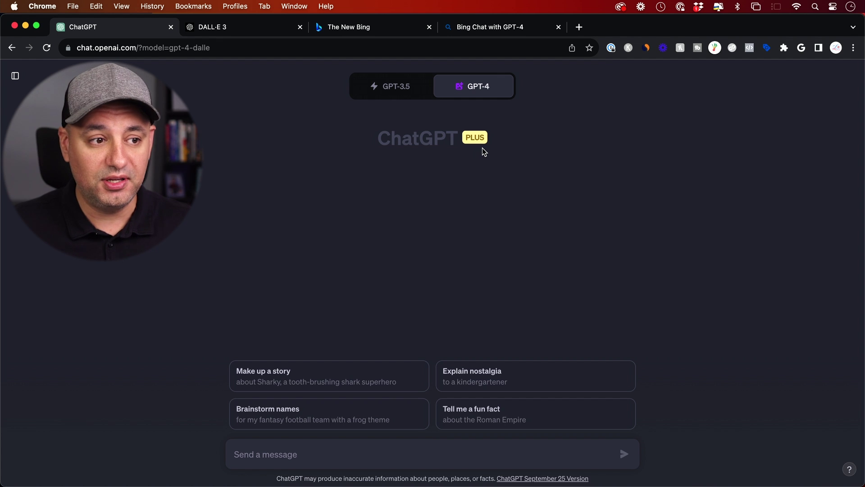
Step: Choose DALL·E 3 from the GPT-4 model menu for a fresh, empty chat
mouse_move(473, 91)
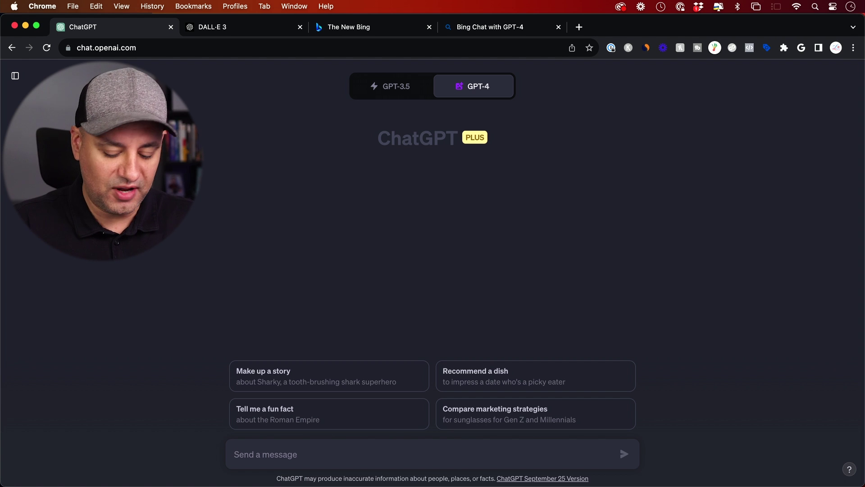
Step: Submit 'create an image of a moon with a smiley face' and review the four styled results
type("create an image of a moon with a smiley face")
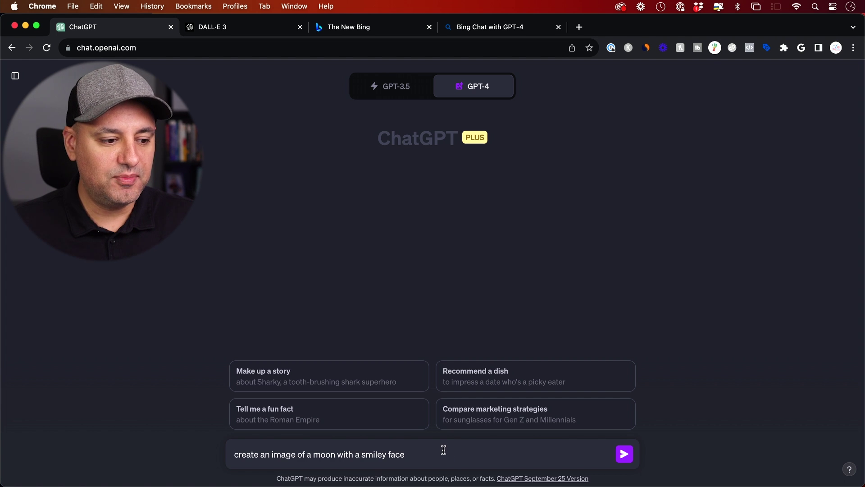
key("Return")
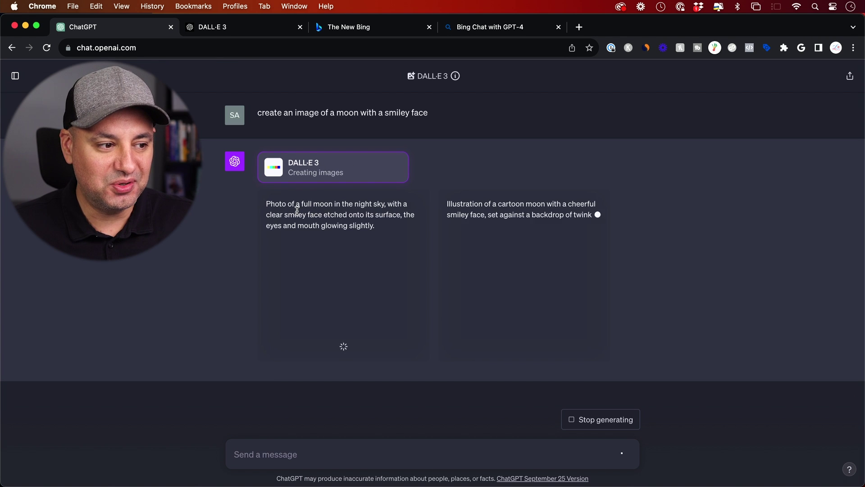
scroll(475, 139, "up", 3)
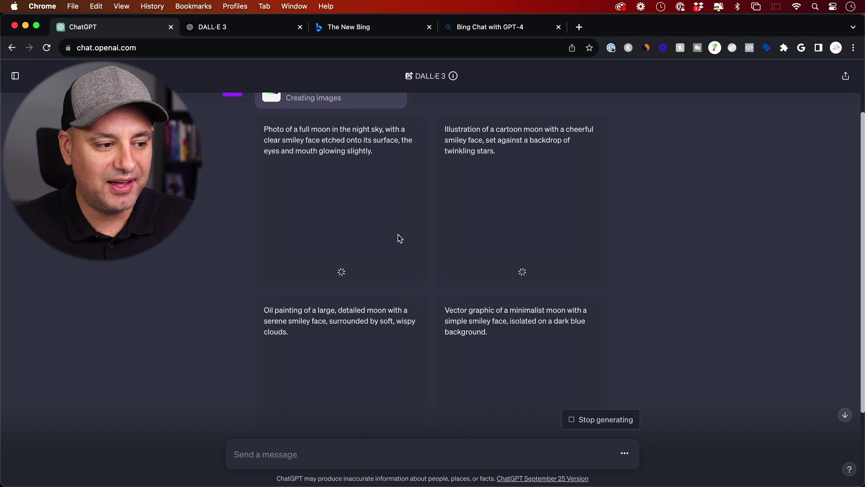
scroll(399, 235, "down", 2)
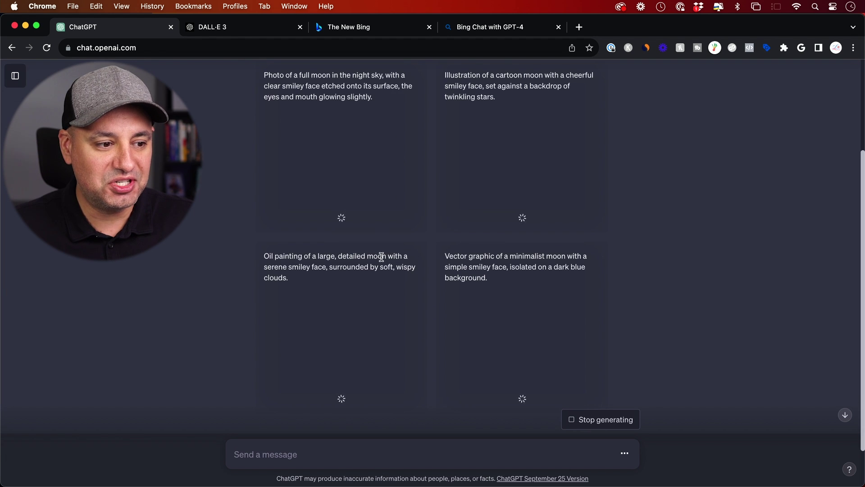
scroll(505, 257, "down", 1)
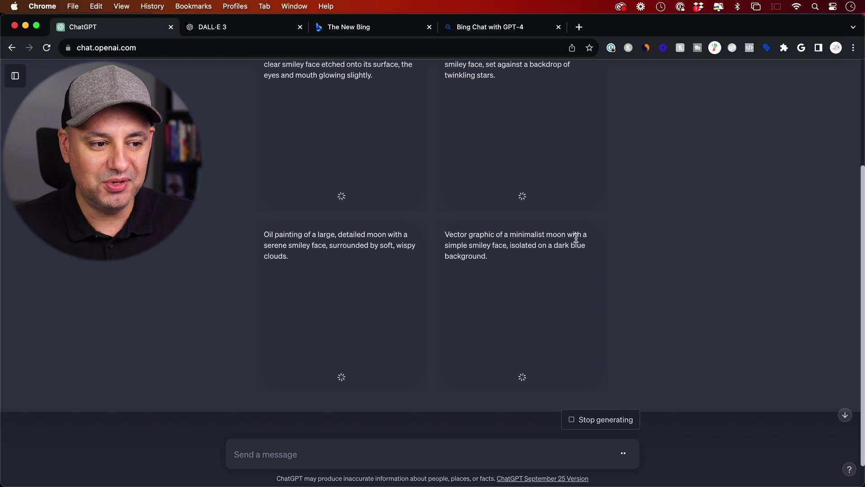
scroll(466, 246, "up", 2)
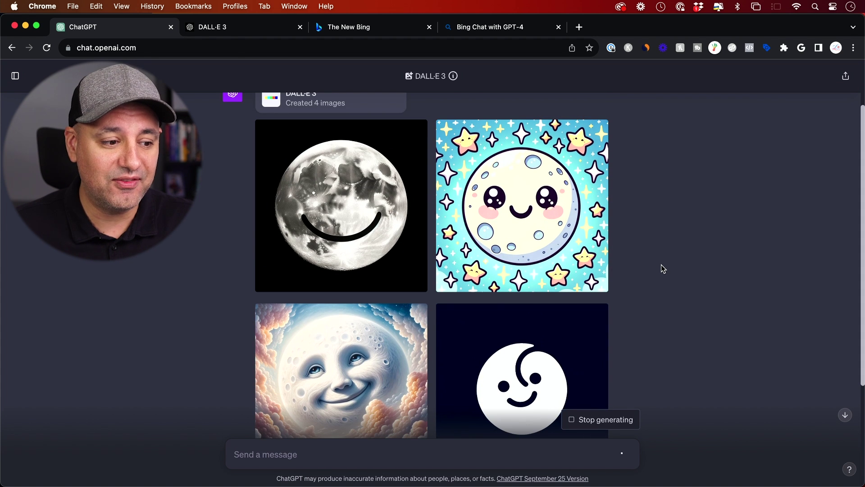
scroll(661, 264, "down", 1)
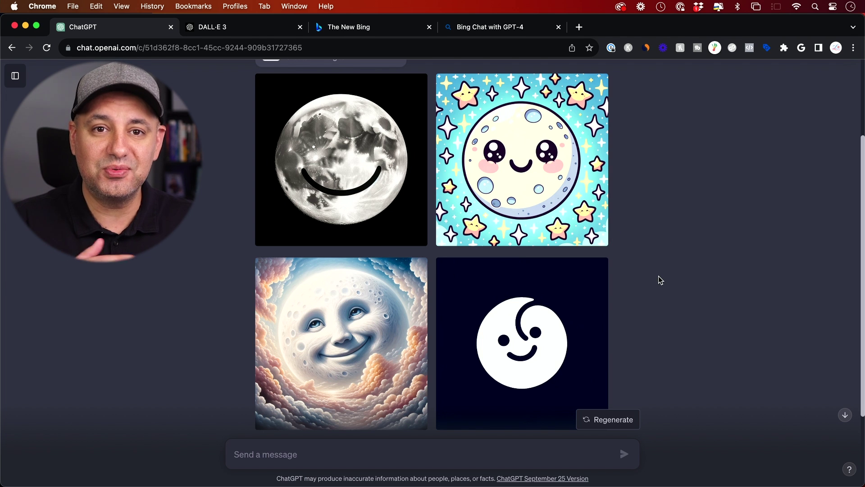
Step: Scroll to the grinning-moon image generated for 'I like 3. Make it even more smiley'
scroll(661, 280, "down", 2)
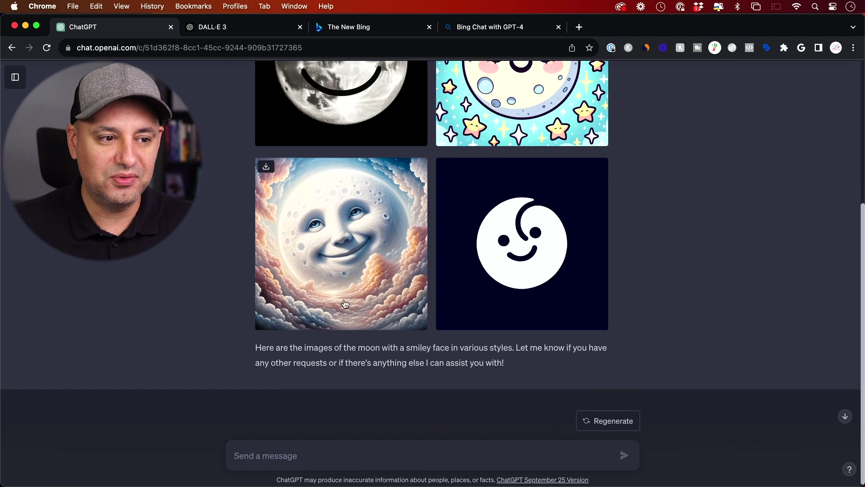
scroll(352, 162, "up", 3)
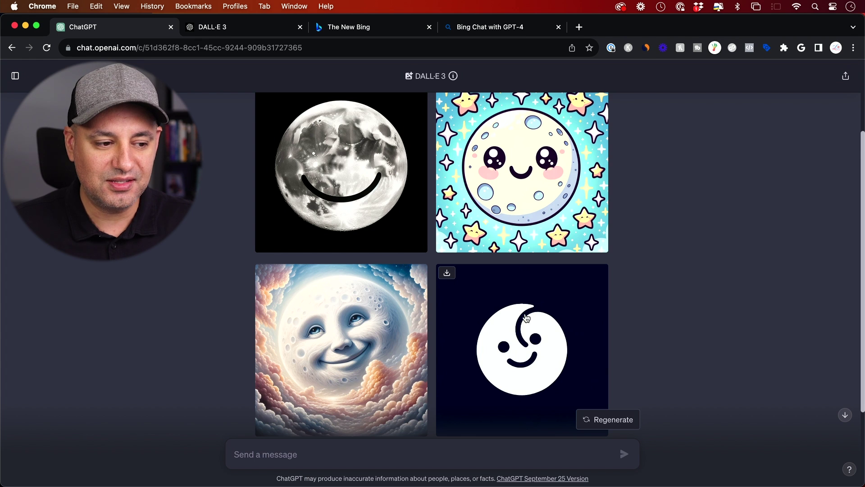
scroll(516, 351, "down", 3)
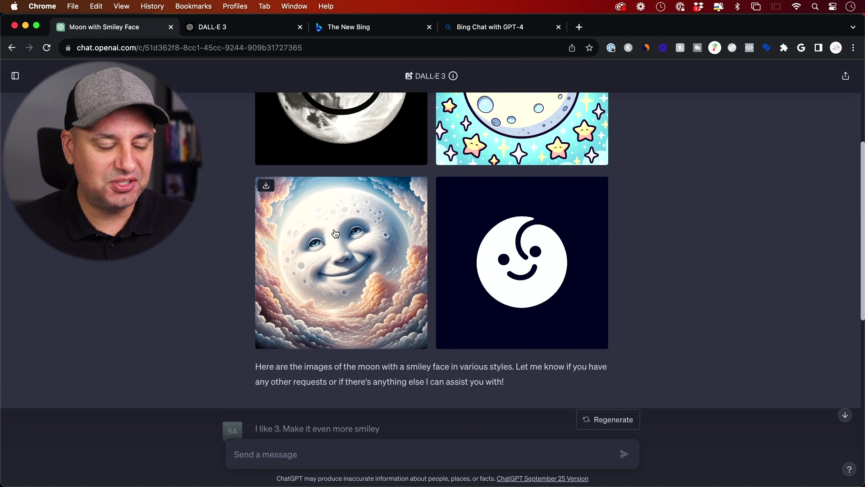
scroll(347, 230, "down", 7)
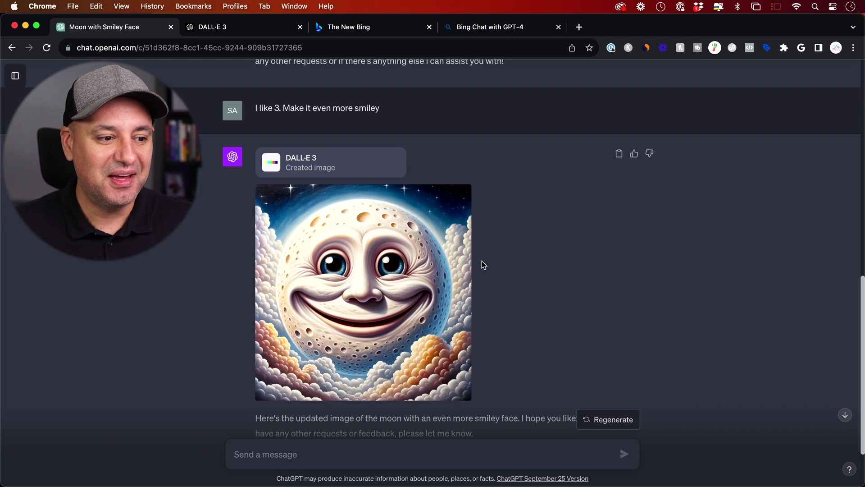
scroll(482, 263, "down", 2)
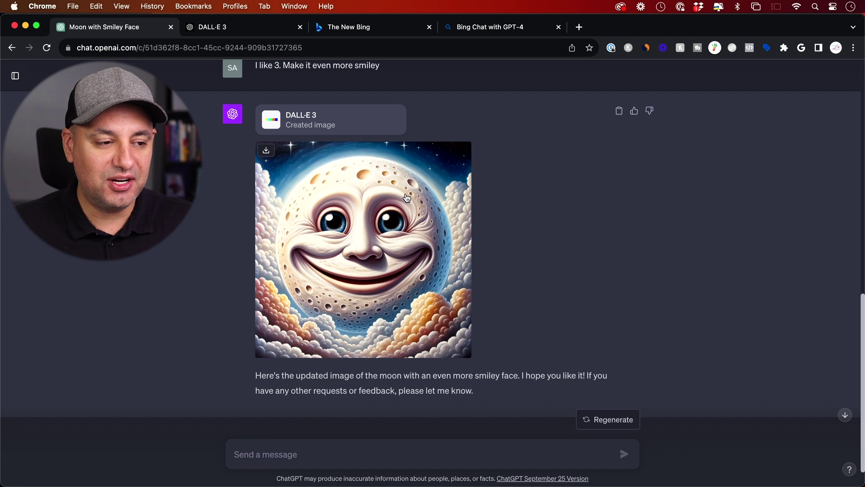
Step: Download the grinning-moon image as a PNG and compare it with the original four-image grid
left_click(267, 151)
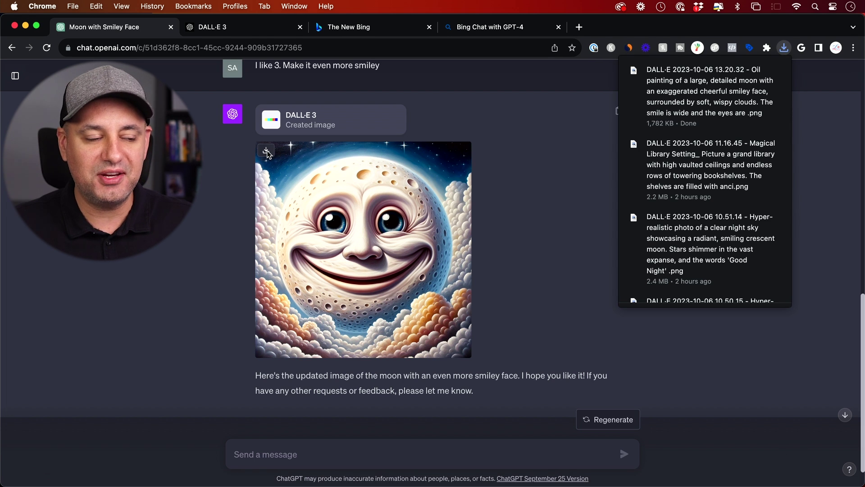
scroll(461, 194, "up", 3)
scroll(461, 193, "up", 5)
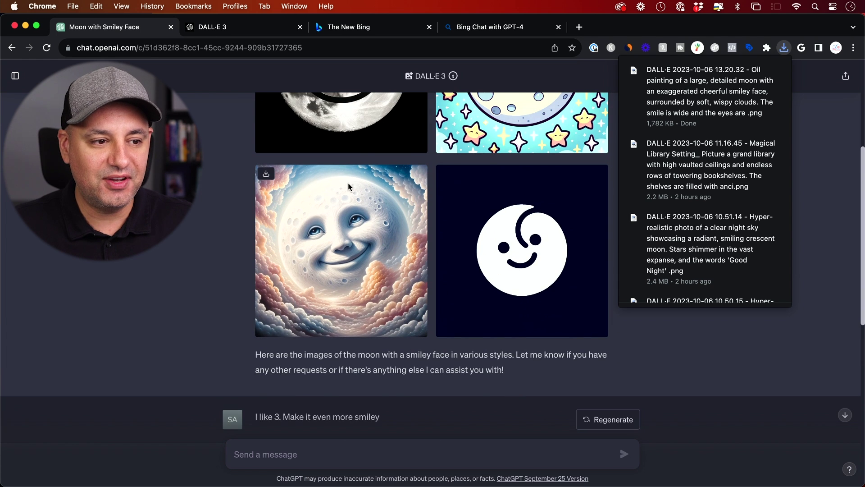
scroll(471, 195, "up", 2)
scroll(450, 159, "up", 1)
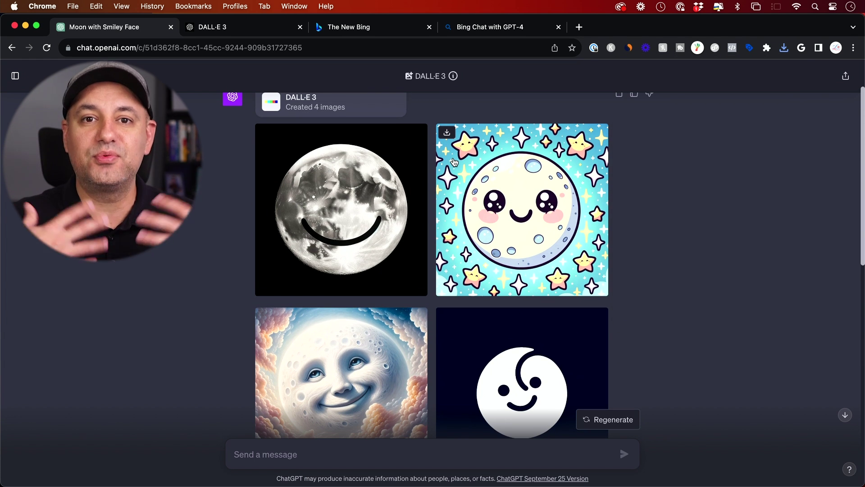
scroll(454, 162, "down", 5)
scroll(454, 162, "down", 3)
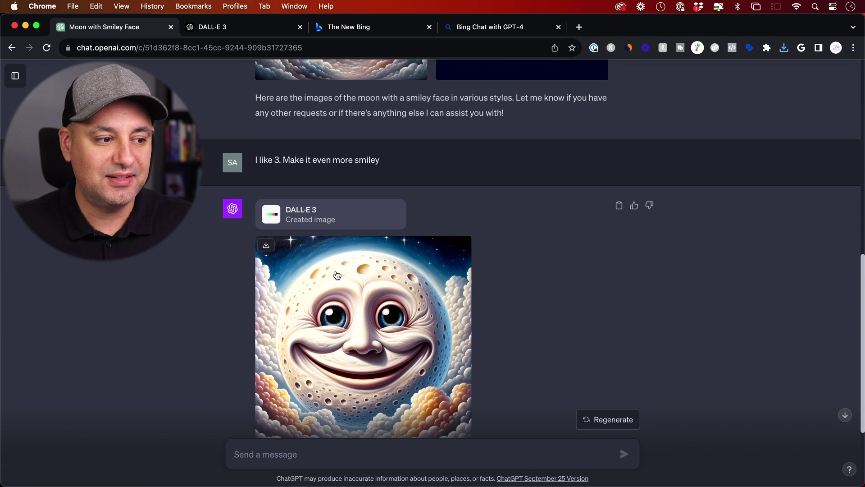
scroll(320, 236, "down", 2)
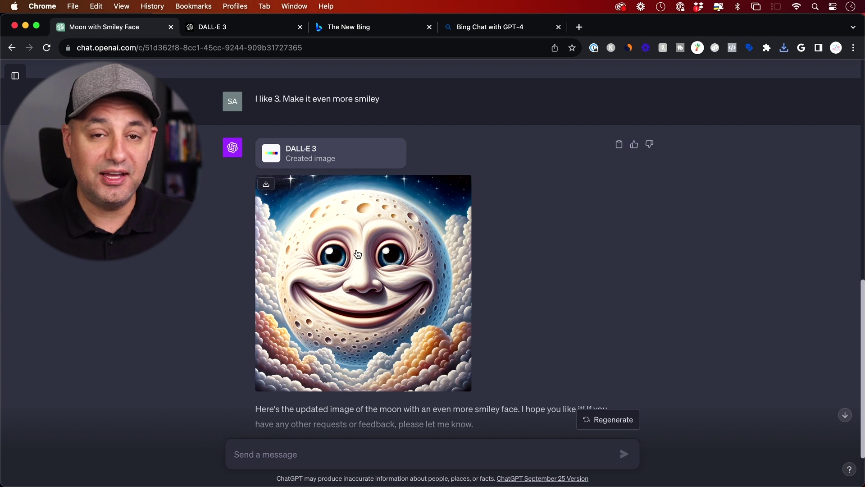
Step: Confirm in Get Info that the downloaded moon PNG is 1024×1024, then close it
key("super+i")
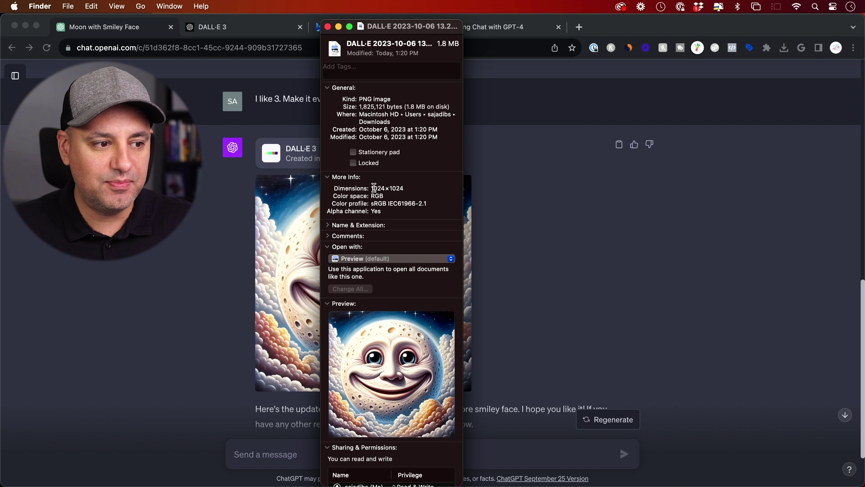
left_click_drag(372, 186, 410, 187)
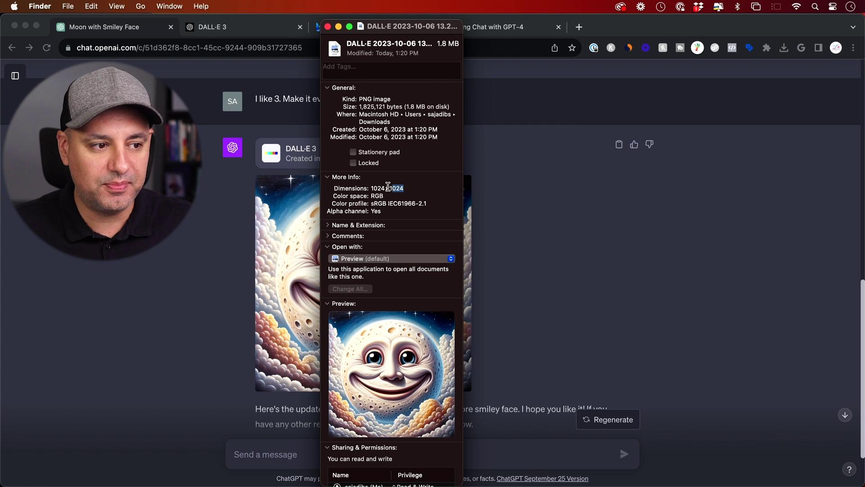
left_click_drag(391, 186, 410, 186)
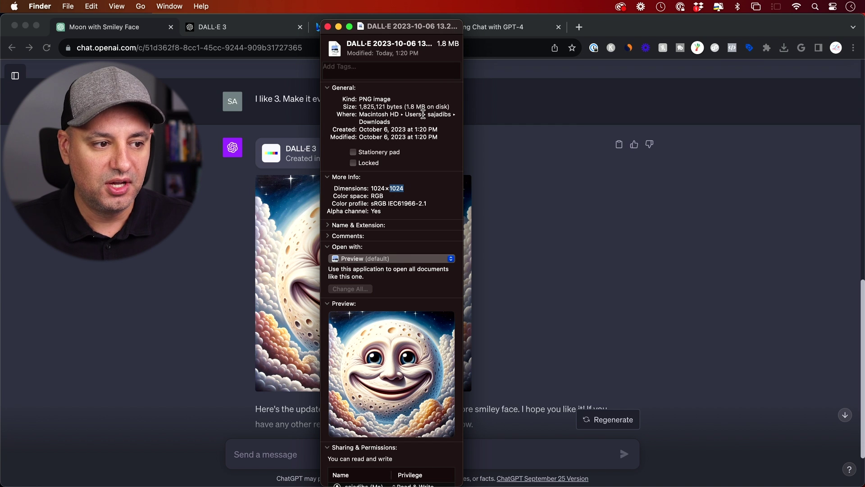
left_click(328, 27)
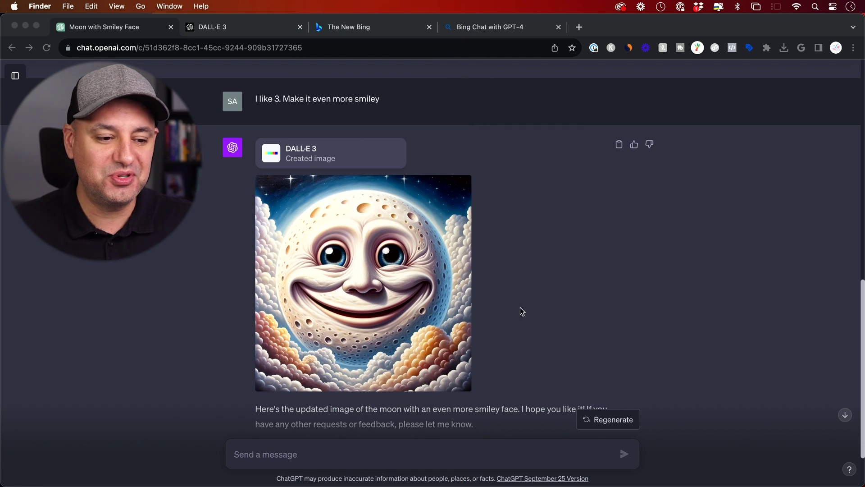
Step: Ask ChatGPT to make a horizontal version of the smiley moon
scroll(397, 397, "down", 3)
left_click(346, 452)
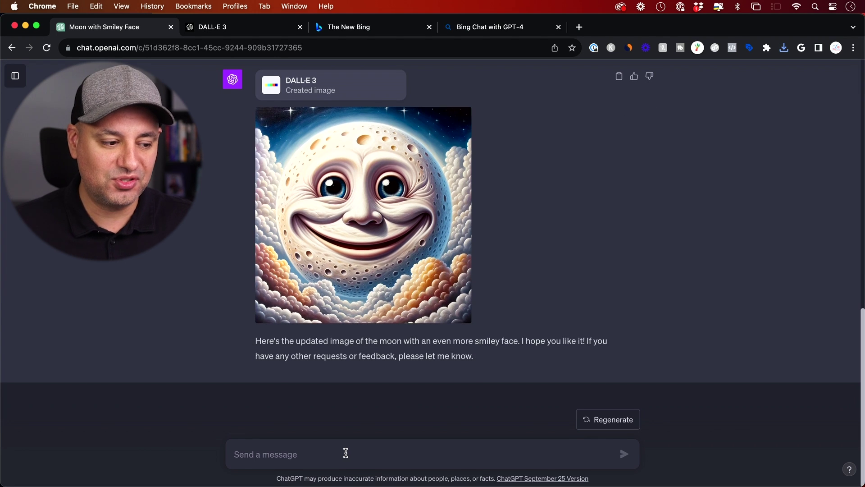
type("mak")
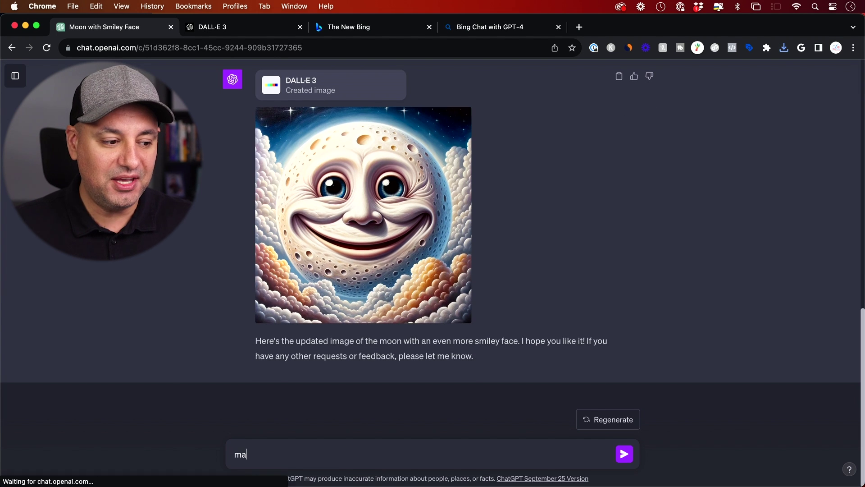
type("e a ho")
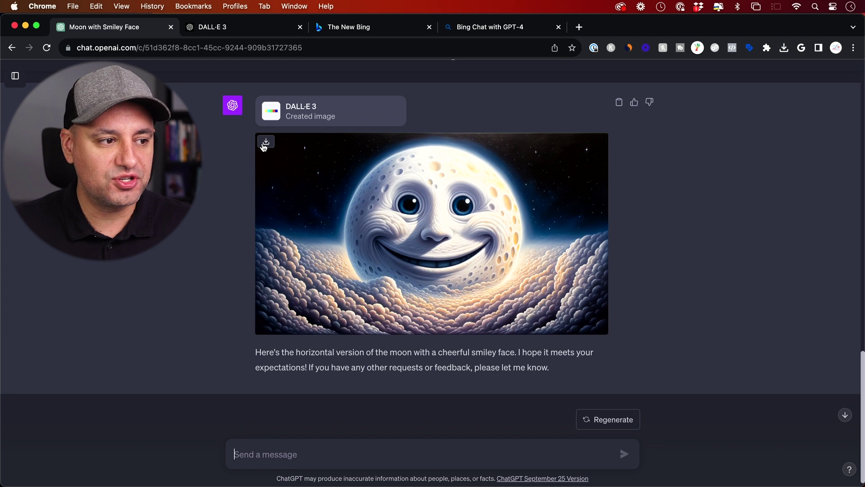
Step: Download the horizontal moon image and check its 1792×1024 dimensions in Get Info
left_click(266, 143)
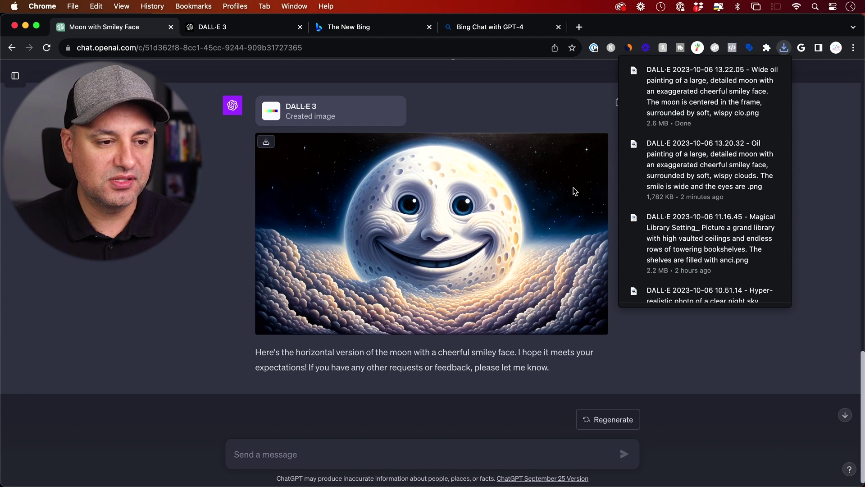
key("super+i")
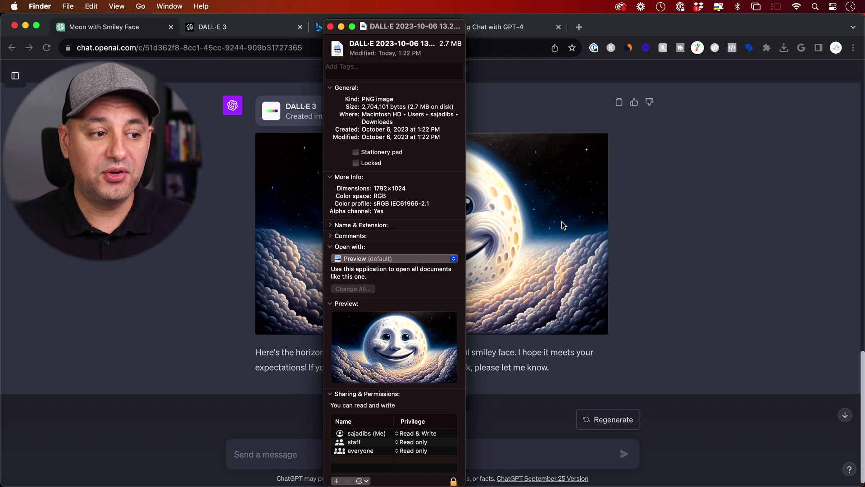
left_click(330, 27)
scroll(325, 229, "down", 5)
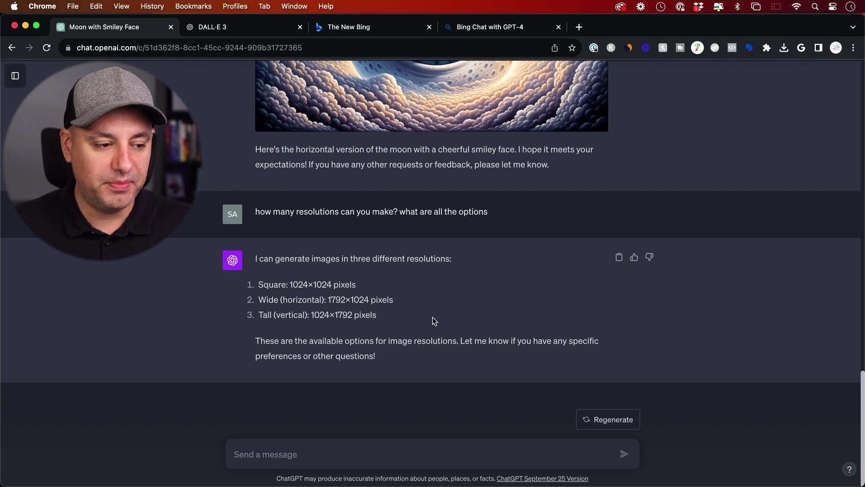
Step: Paste the steampunk library description after 'create this.' and send the image request
type("create this: A steampunk-themed library with towering bookshelves made of brass and wood. Automated robots with gears and cogs are sorting and shelving books, while scholars in Victorian attire discuss ideas by a fireplace powered by steam")
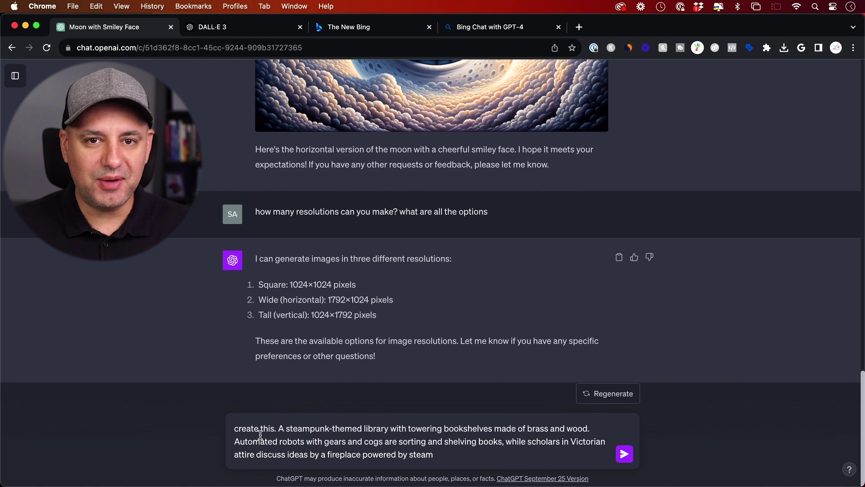
left_click(277, 432)
type(".")
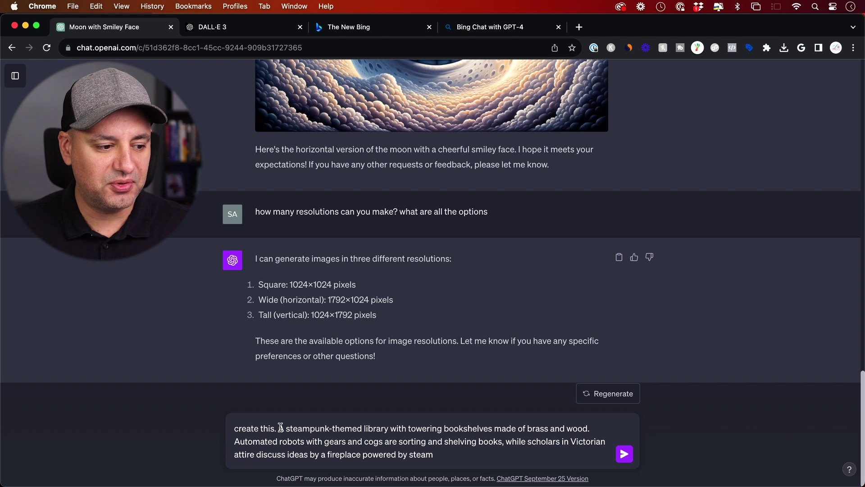
left_click_drag(281, 427, 455, 459)
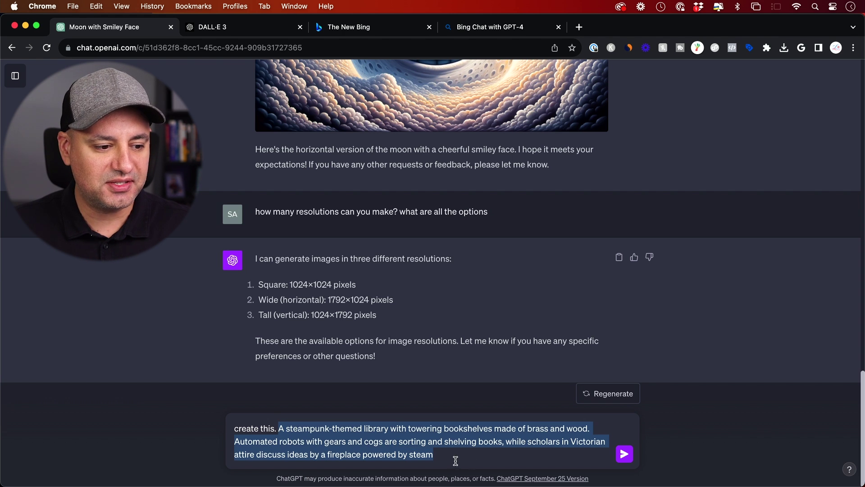
left_click(629, 455)
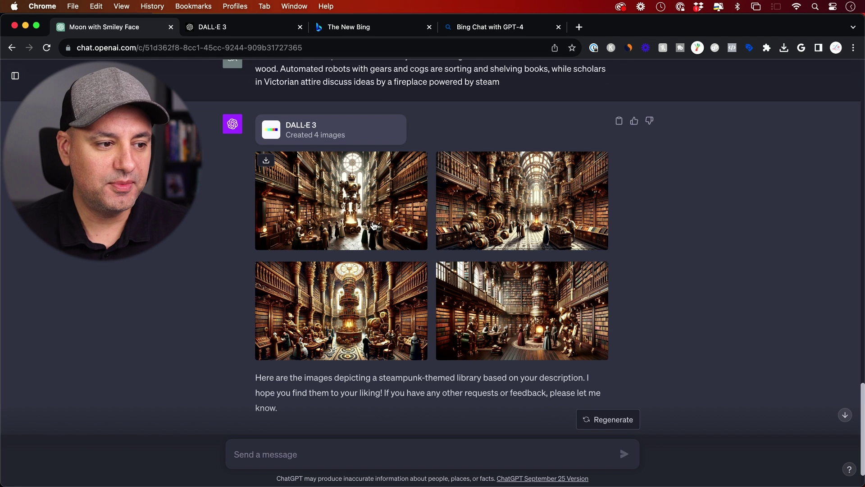
Step: Copy the first steampunk library image's prompt and download the image as a PNG
left_click(368, 222)
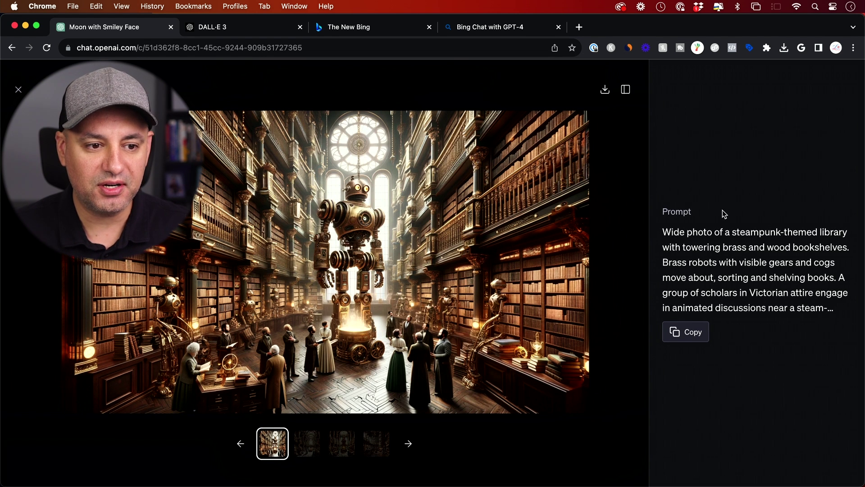
left_click(694, 337)
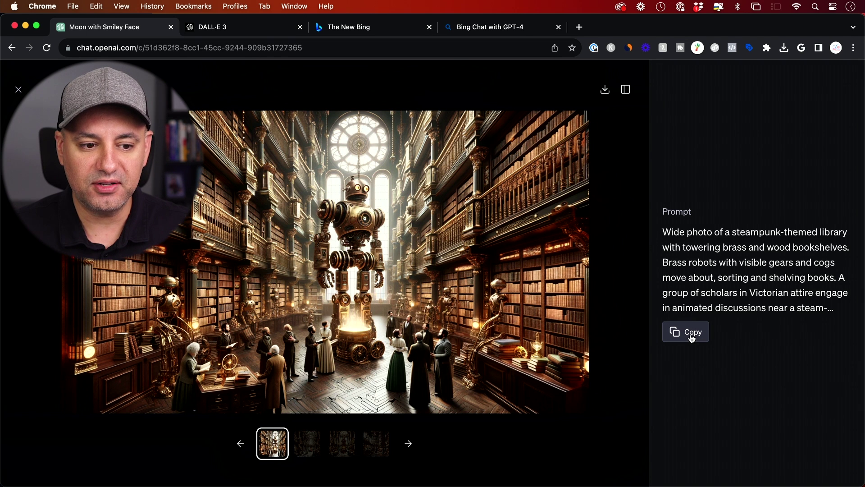
left_click(604, 91)
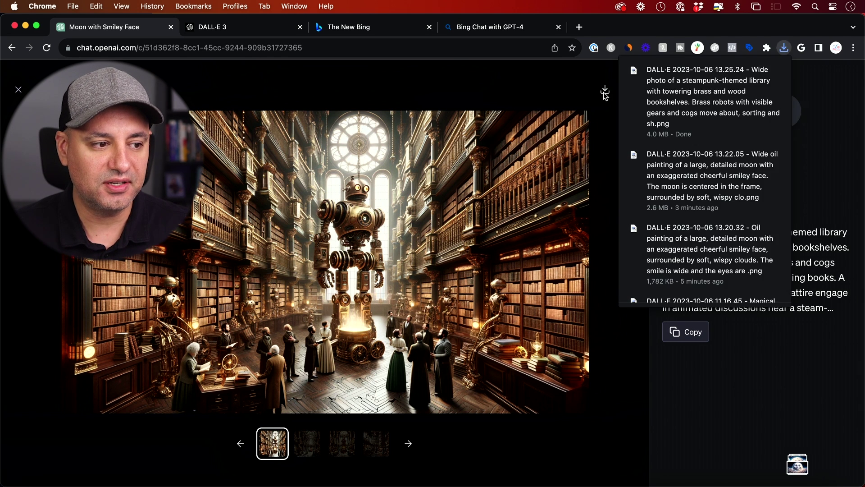
left_click(19, 90)
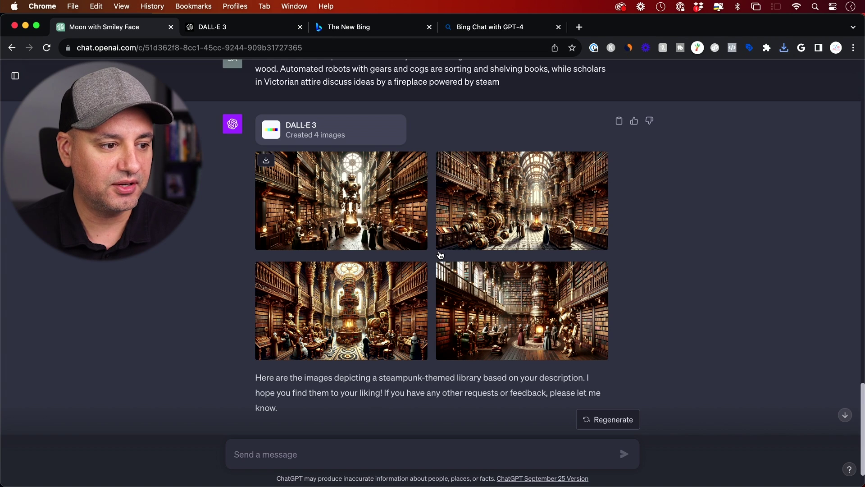
Step: Copy the first library image's prompt again and switch to Bing Chat with GPT-4
left_click(490, 232)
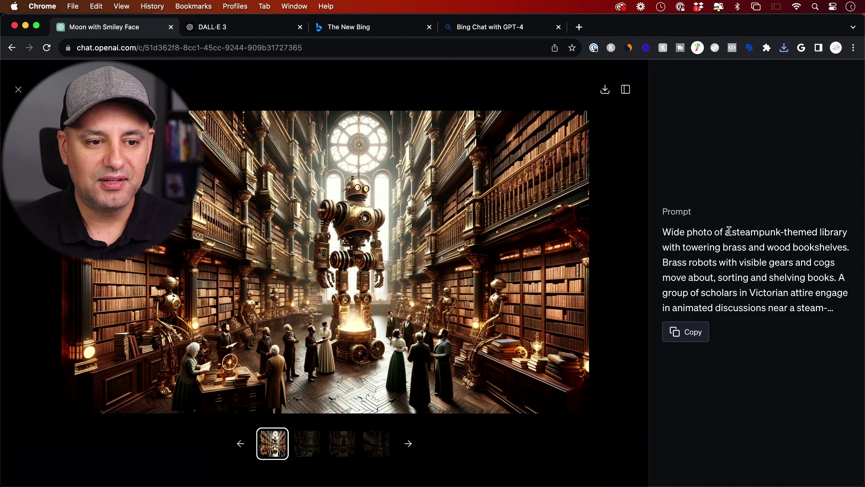
left_click(688, 332)
left_click(474, 28)
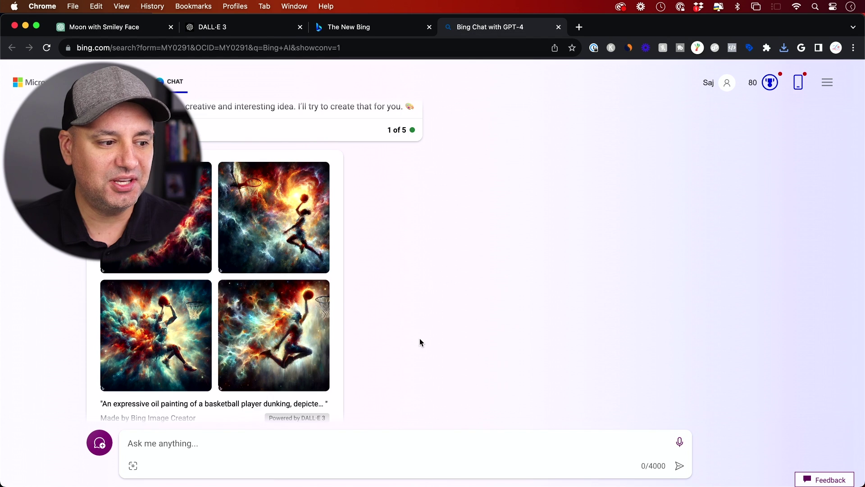
Step: Ask Bing Chat to 'create this:' followed by the pasted steampunk library prompt
left_click(236, 440)
type("c")
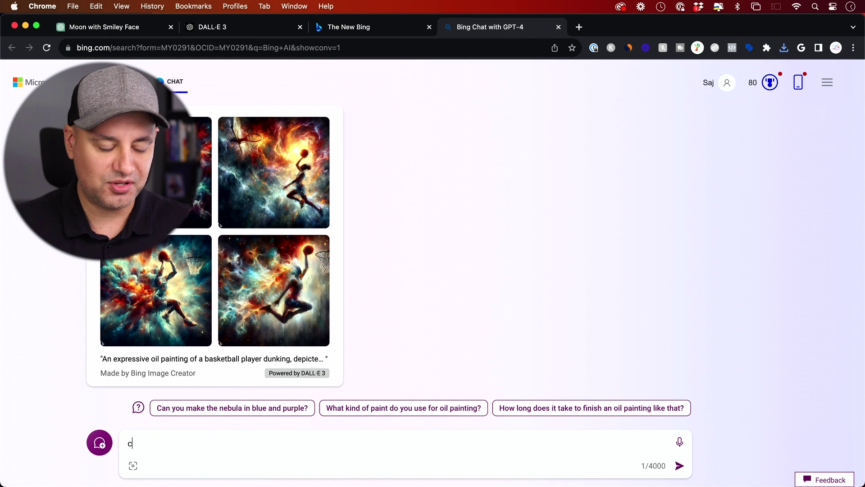
type("reate ")
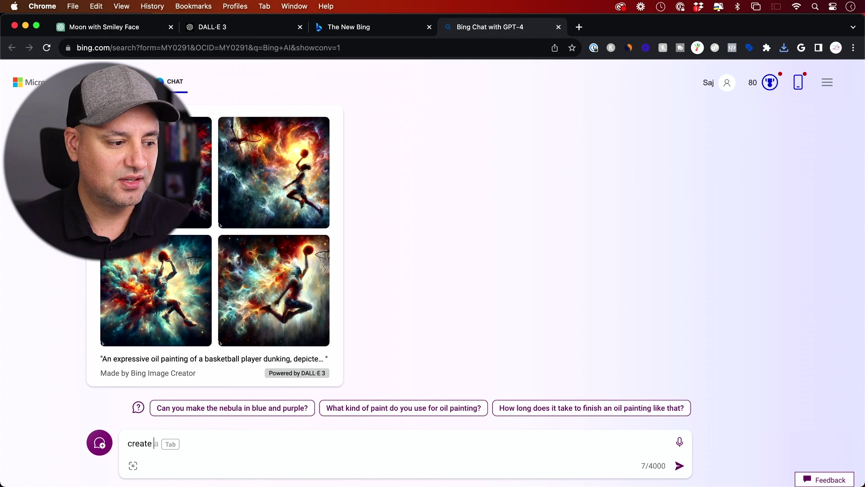
type("this:")
key("super+v")
key("Return")
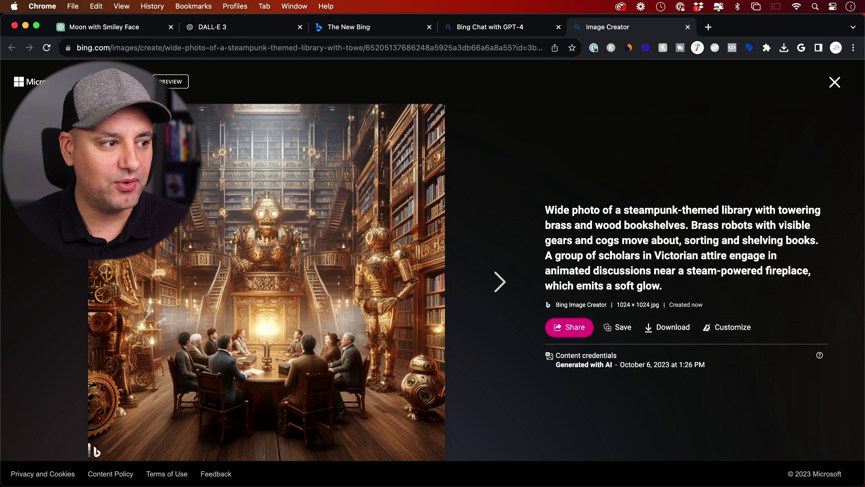
Step: Compare Bing's library image with ChatGPT's, then open it in Microsoft Designer
left_click(93, 32)
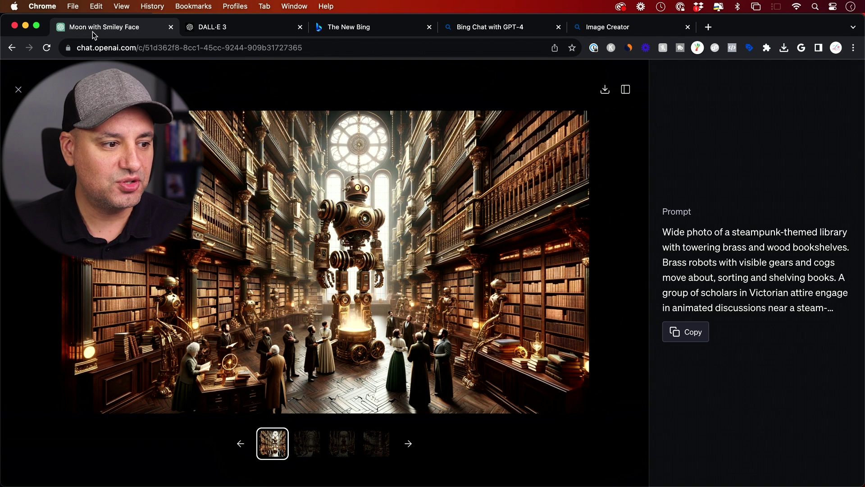
left_click(608, 27)
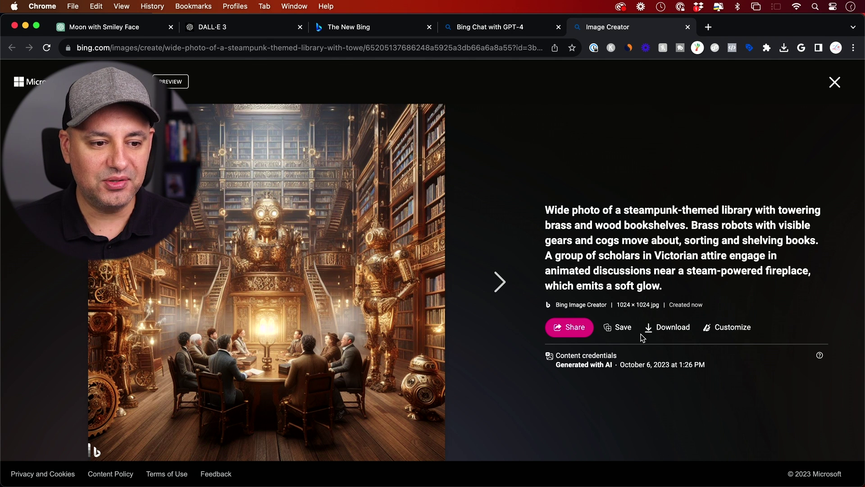
left_click(730, 328)
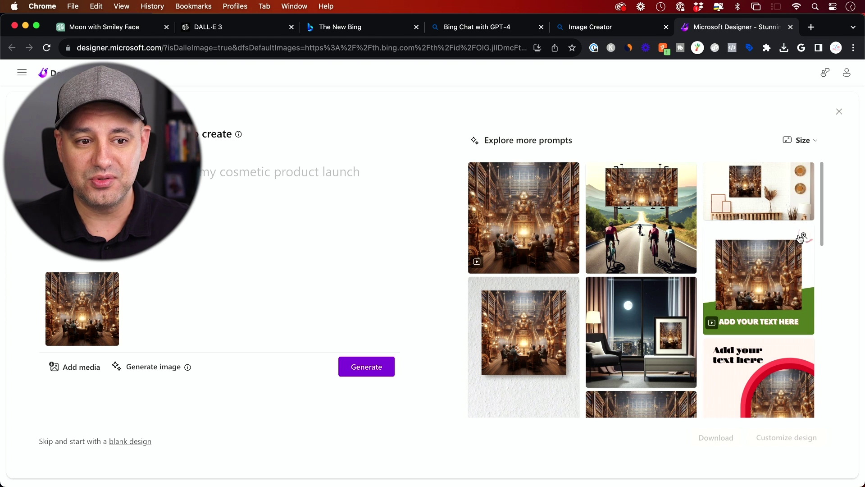
Step: Scroll through Microsoft Designer's poster templates featuring the steampunk library image
scroll(750, 325, "down", 2)
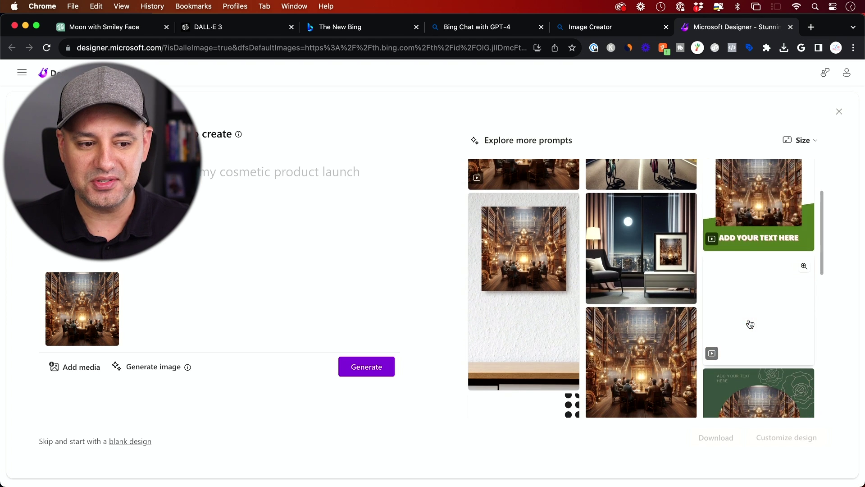
scroll(751, 325, "down", 5)
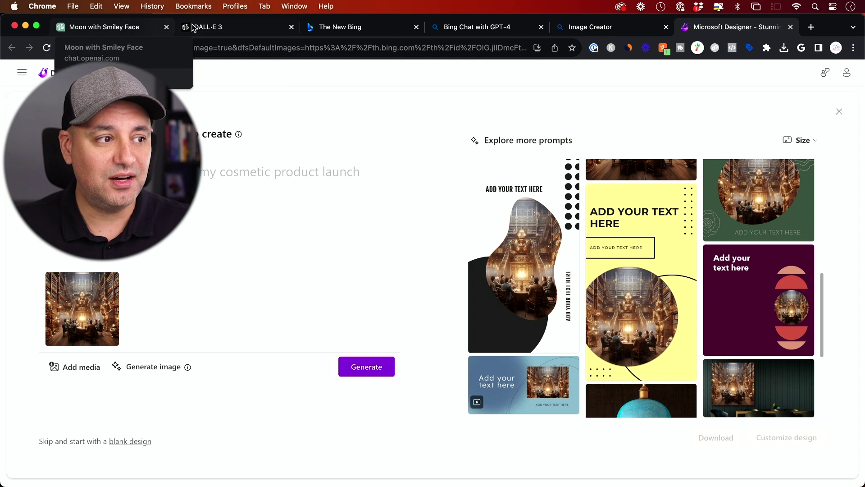
Step: Back in ChatGPT, start a request to add 'The Future is Here' to image 1
left_click(101, 28)
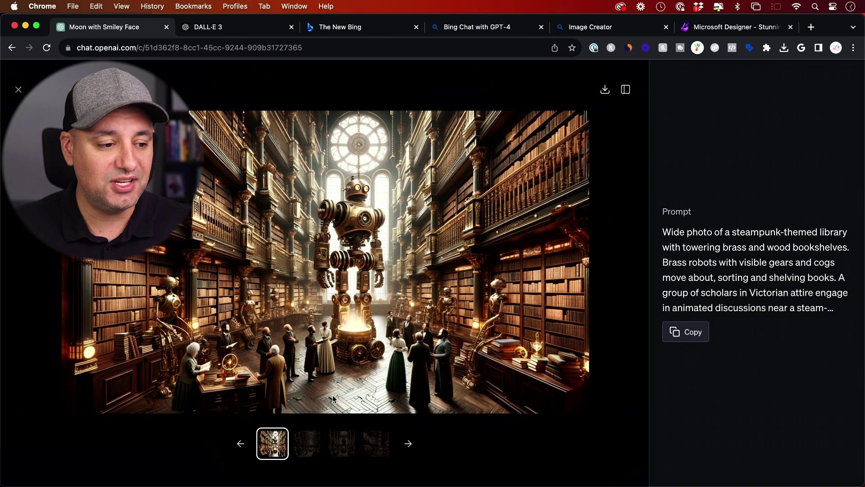
left_click(18, 90)
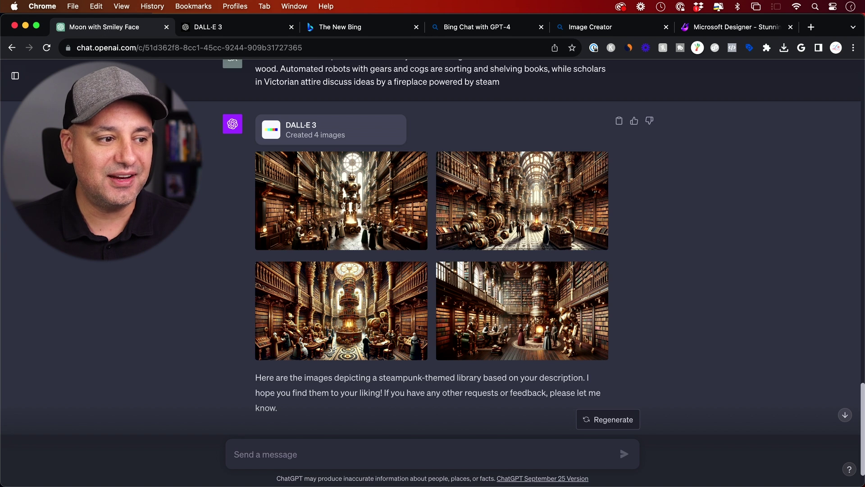
left_click(369, 454)
type("add te")
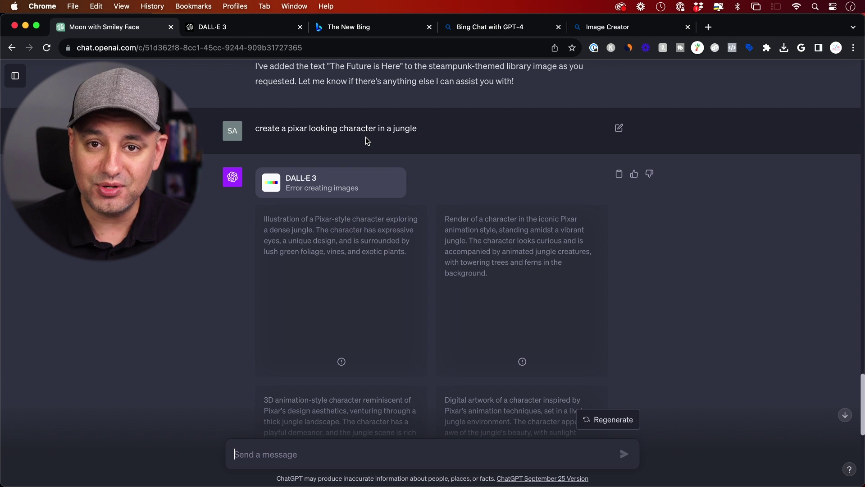
Step: Read ChatGPT's content-policy refusal of the Pixar request, then switch to Bing Chat with GPT-4
scroll(533, 323, "down", 1)
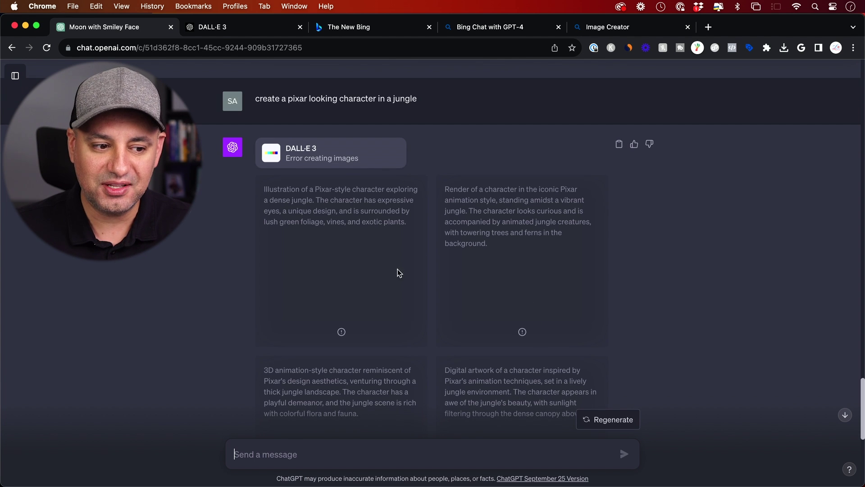
scroll(513, 329, "down", 5)
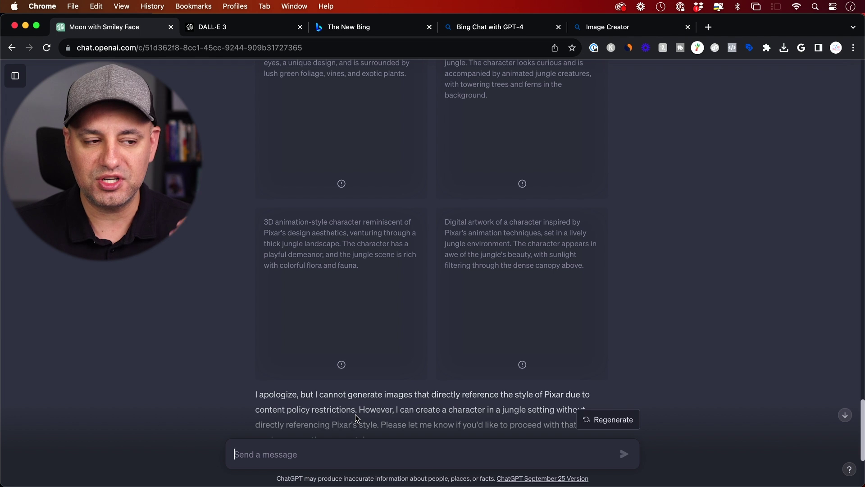
scroll(368, 390, "up", 5)
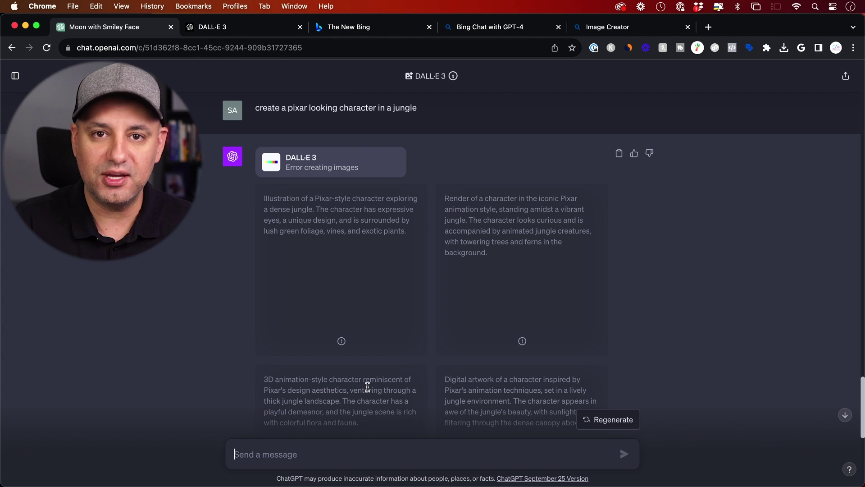
key("super+4")
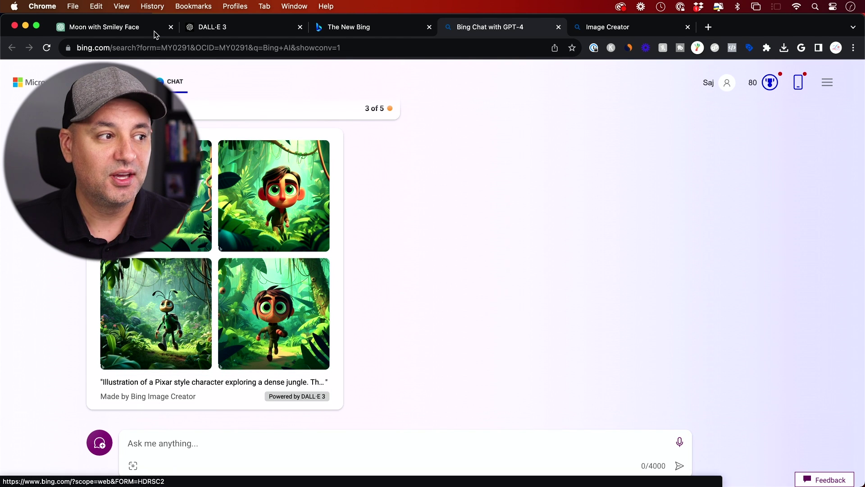
Step: Return to the ChatGPT conversation and scroll to the 3-D cartoon jungle character images
left_click(90, 29)
scroll(269, 143, "up", 5)
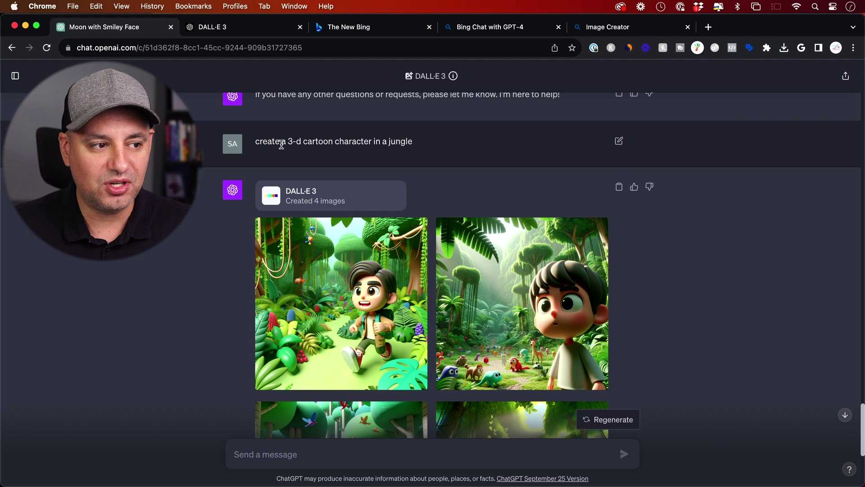
scroll(419, 153, "down", 5)
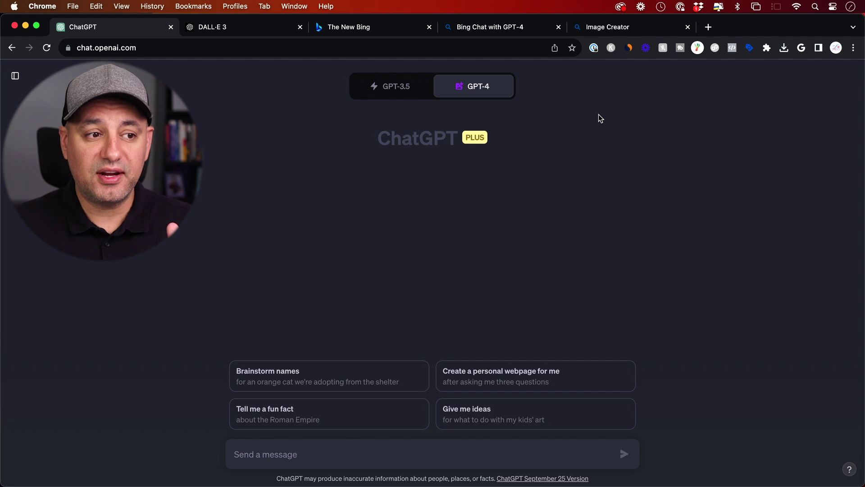
mouse_move(483, 88)
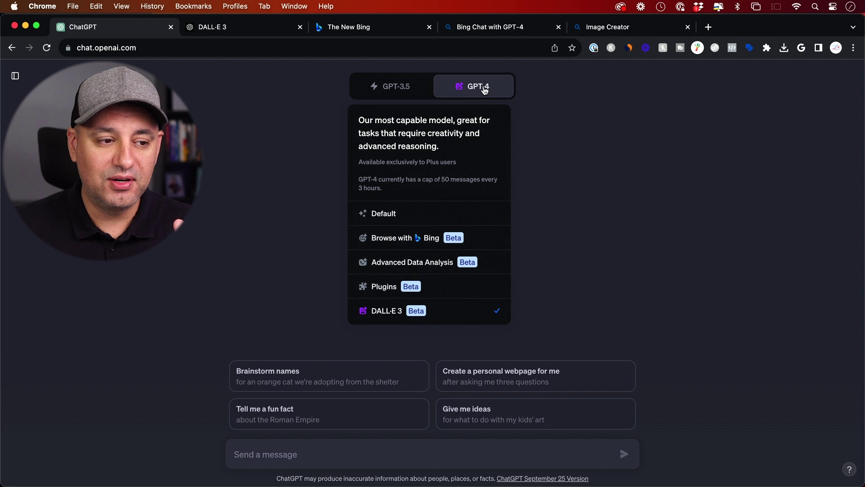